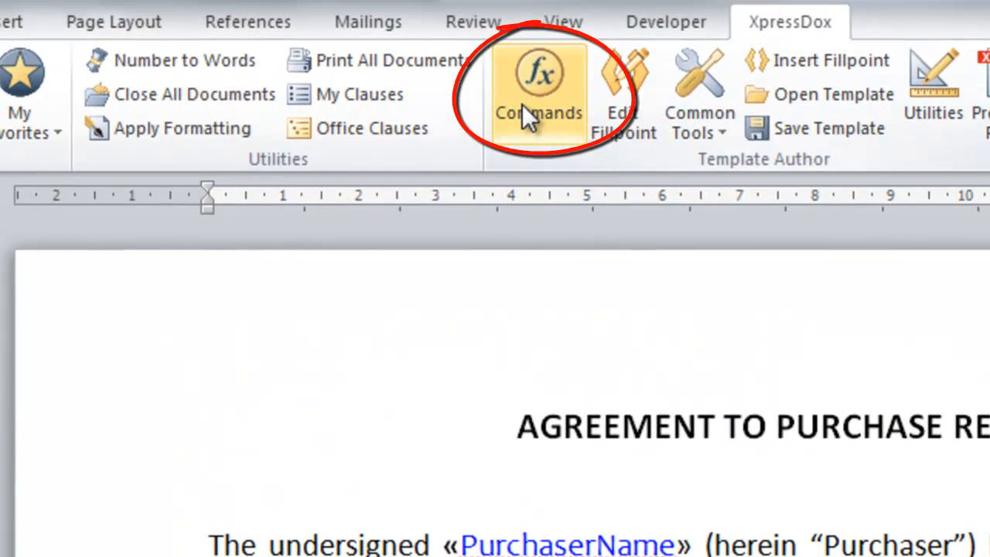
Step: Show the XpressDox command list in graduation-cap mode and sort its commands alphabetically
{"action": "left_click", "coordinate": [523, 108]}
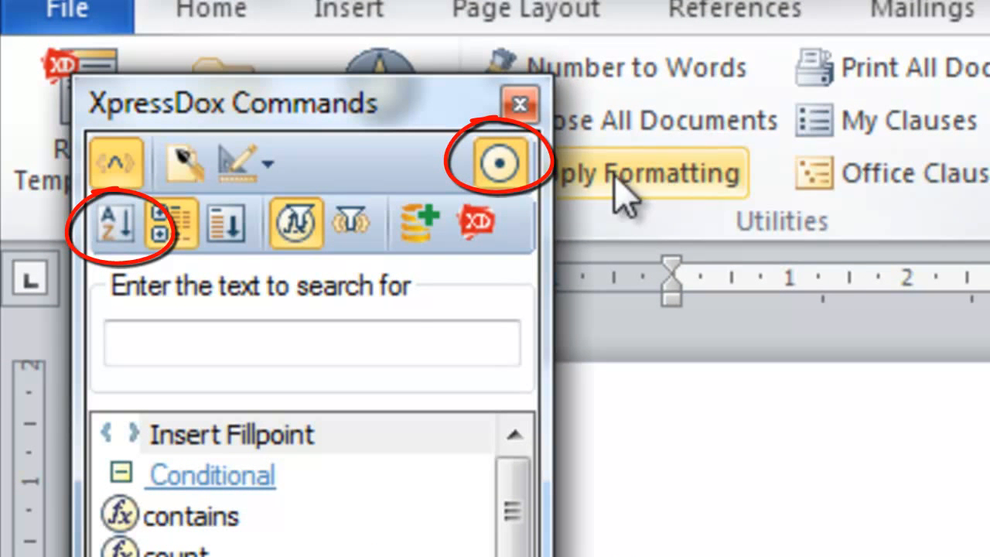
{"action": "left_click", "coordinate": [501, 166]}
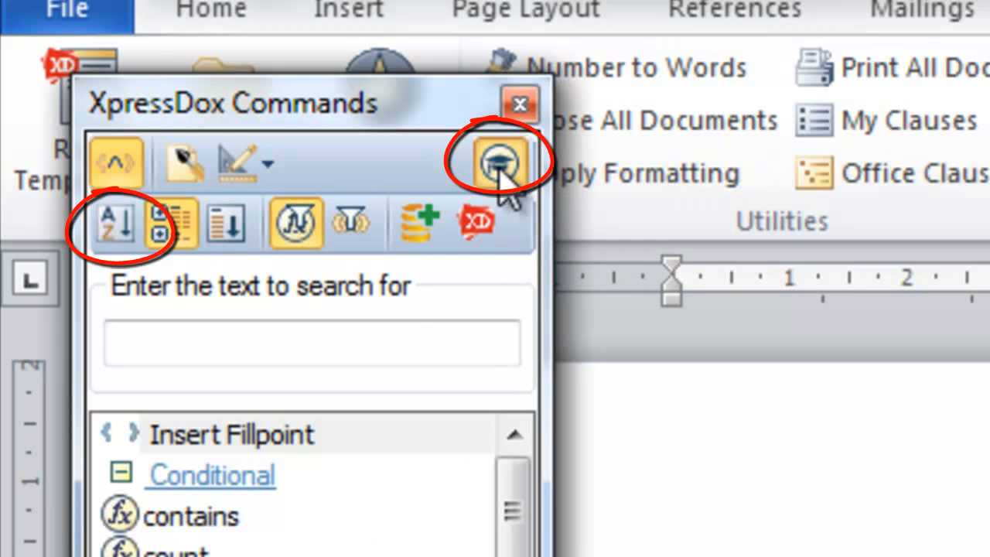
{"action": "left_click", "coordinate": [116, 227]}
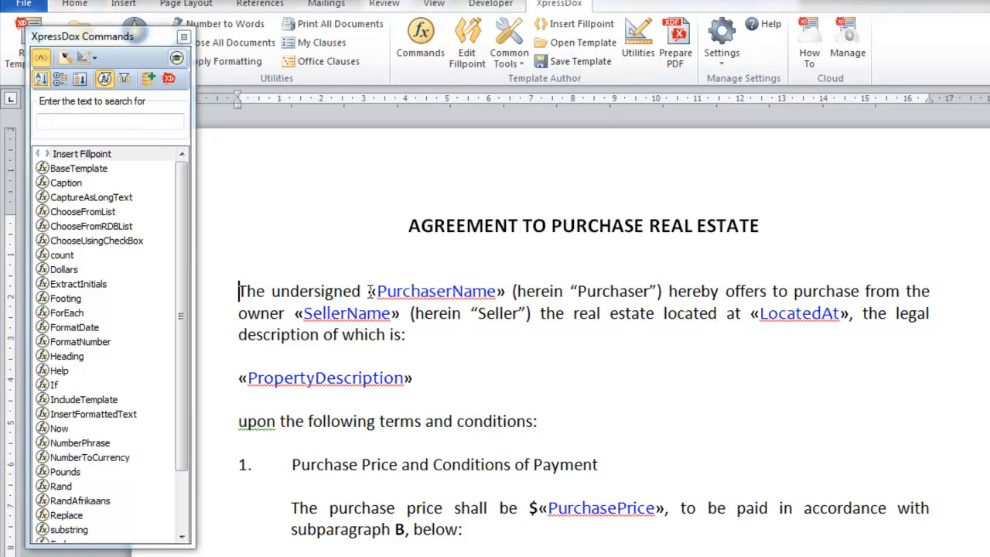
Step: Replace the PurchaserName fillpoint in the opening paragraph with a ToUpper command on PurchaserName, starting at character 1 with 0 characters to convert
{"action": "left_click", "coordinate": [369, 290]}
{"action": "left_click_drag", "start_coordinate": [183, 303], "coordinate": [184, 359]}
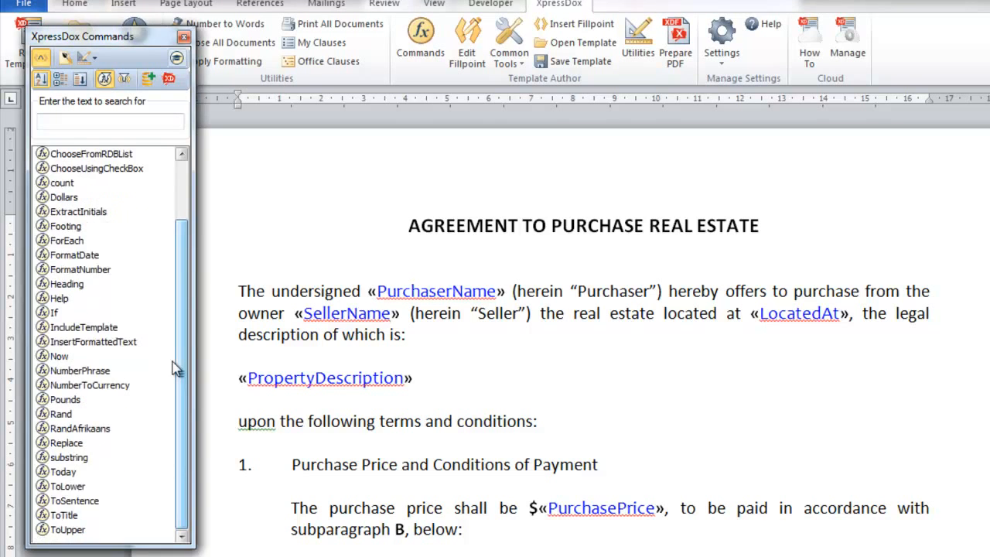
{"action": "double_click", "coordinate": [67, 530]}
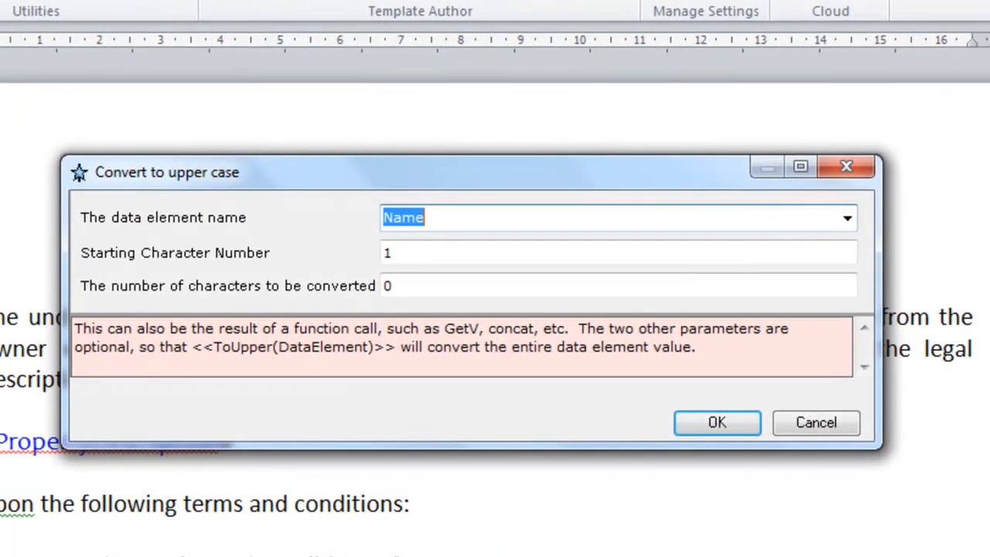
{"action": "type", "text": "PurchaserName"}
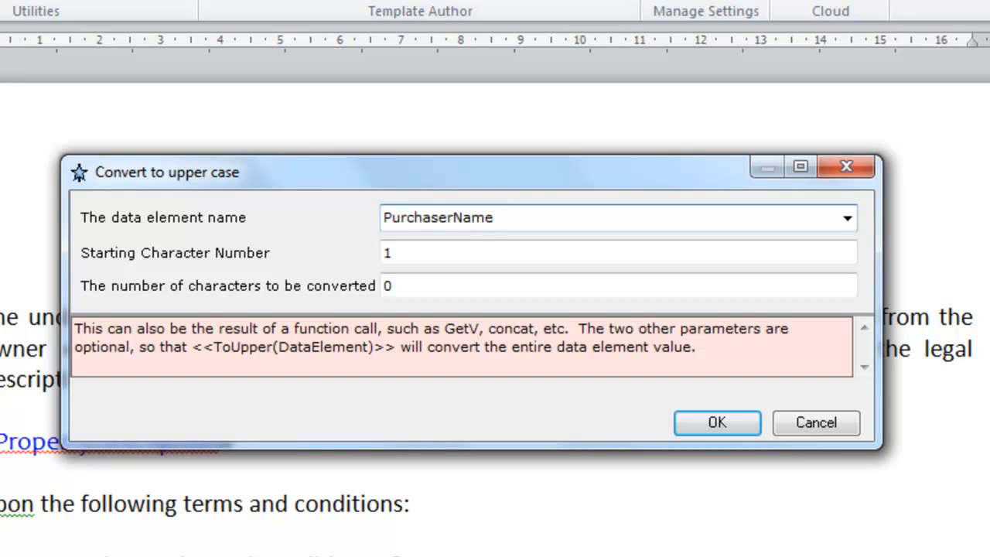
{"action": "left_click", "coordinate": [716, 419]}
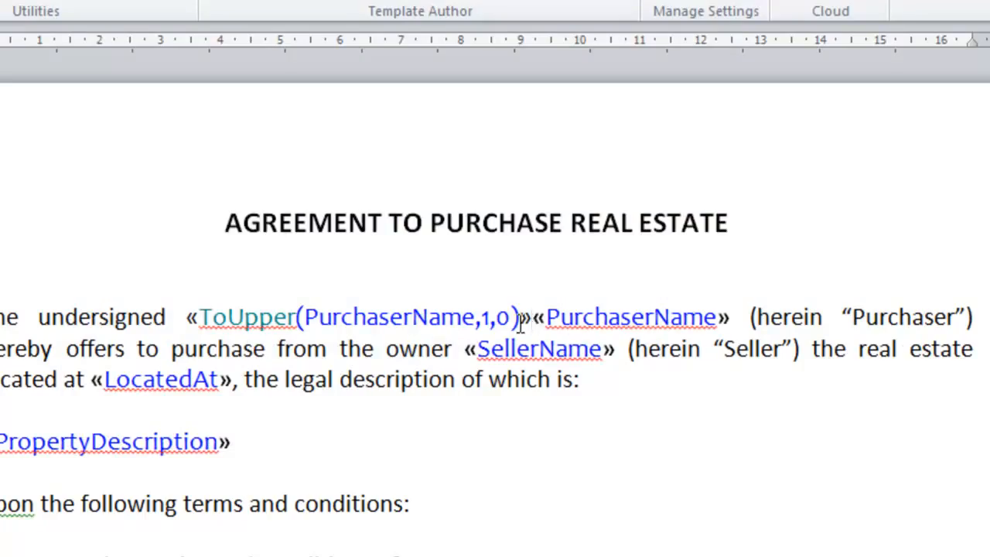
{"action": "left_click", "coordinate": [584, 321]}
{"action": "double_click", "coordinate": [583, 318]}
{"action": "key", "text": "Delete"}
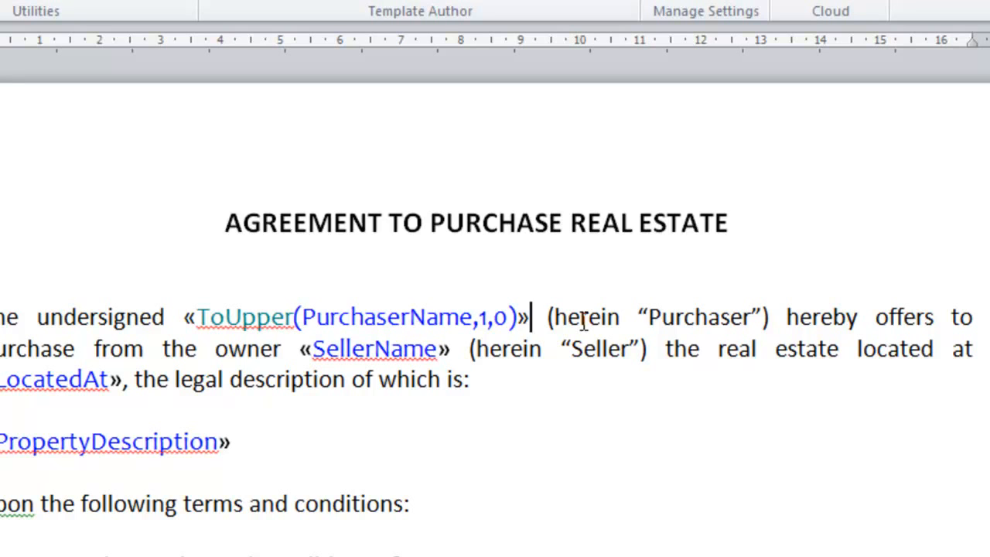
Step: Replace the PurchasePrice fillpoint in section 1 with a US-style FormatNumber command and the help text "Type numbers only, do not capture any commas or spaces."
{"action": "key", "text": "ctrl+End"}
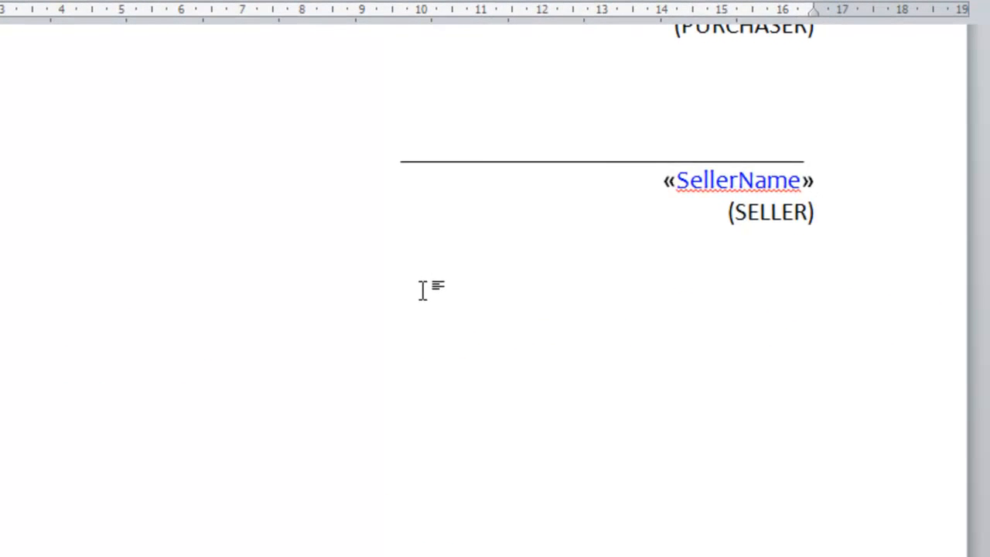
{"action": "scroll", "coordinate": [423, 290], "scroll_direction": "up", "scroll_amount": 2}
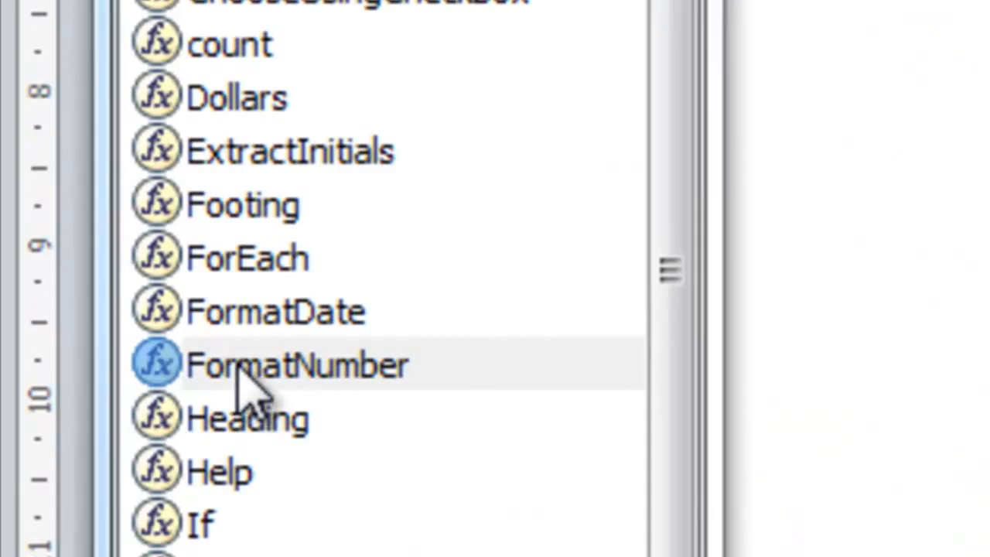
{"action": "left_click", "coordinate": [241, 373]}
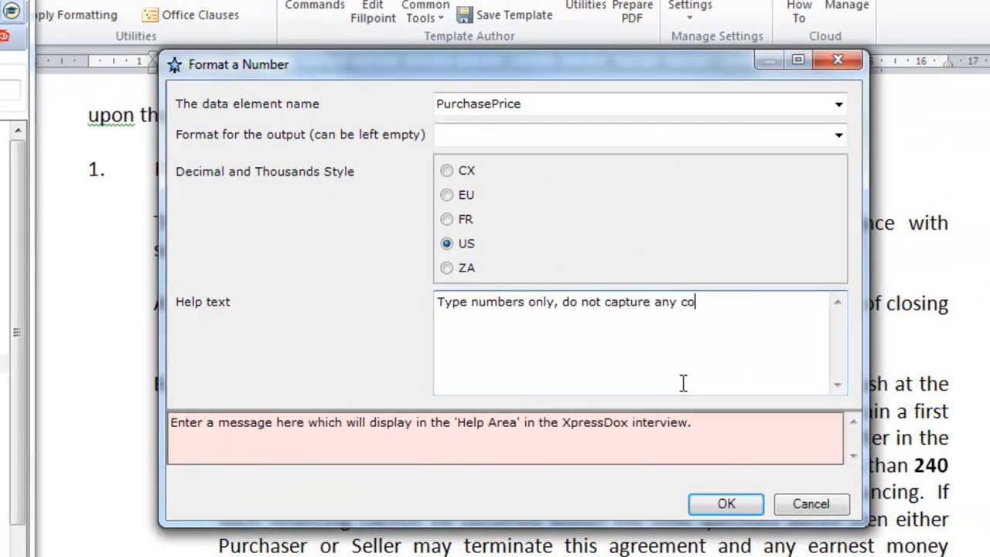
{"action": "type", "text": "mmas or spa"}
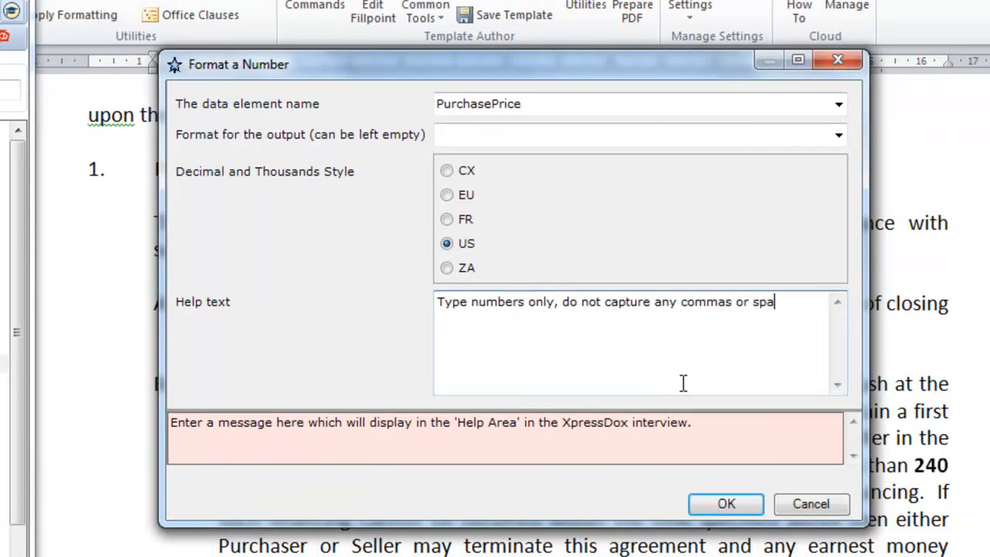
{"action": "type", "text": "ces."}
{"action": "left_click", "coordinate": [726, 504]}
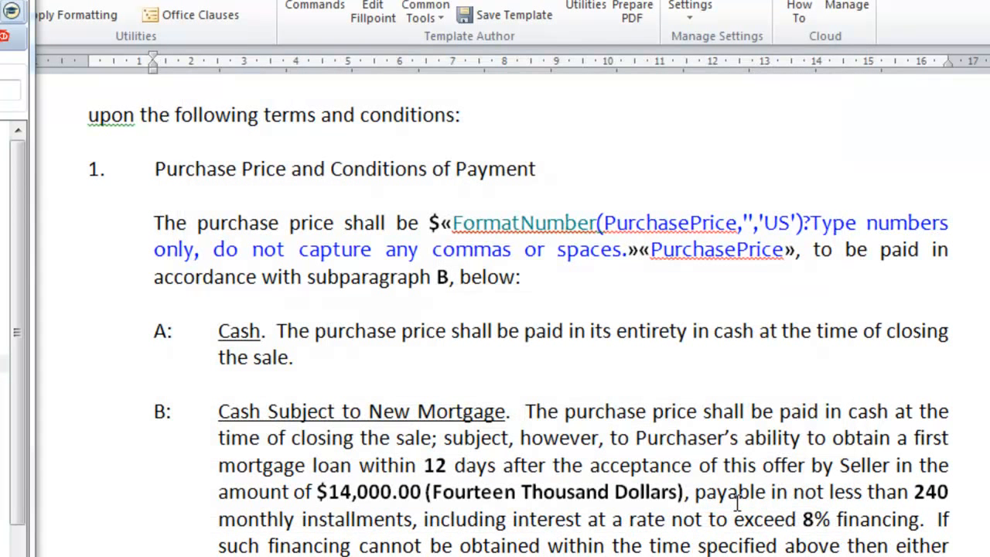
{"action": "key", "text": "Delete"}
{"action": "key", "text": "Delete"}
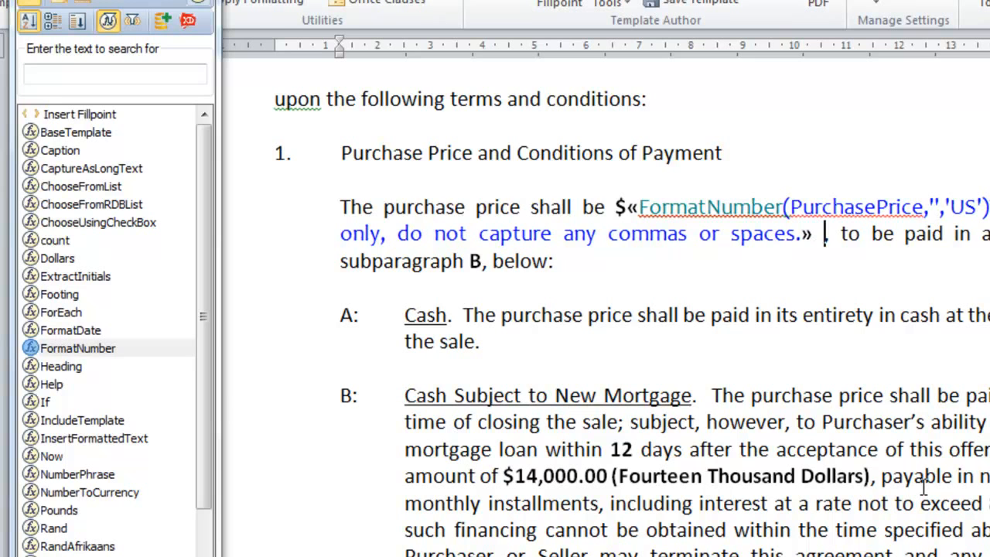
Step: Insert a Dollars command for PurchasePrice after the FormatNumber command, with the case of the result set to Leave
{"action": "double_click", "coordinate": [50, 259]}
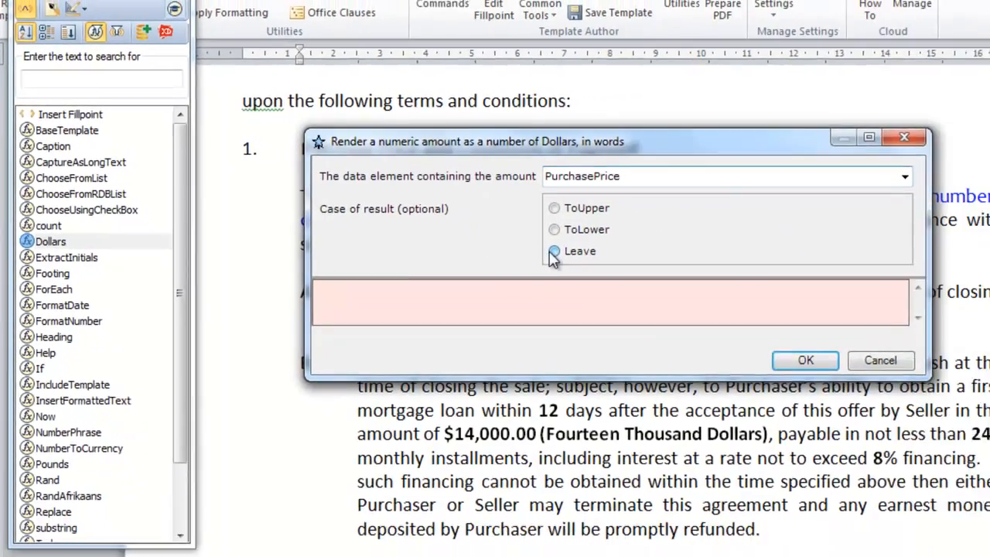
{"action": "left_click", "coordinate": [627, 269]}
{"action": "left_click", "coordinate": [741, 341]}
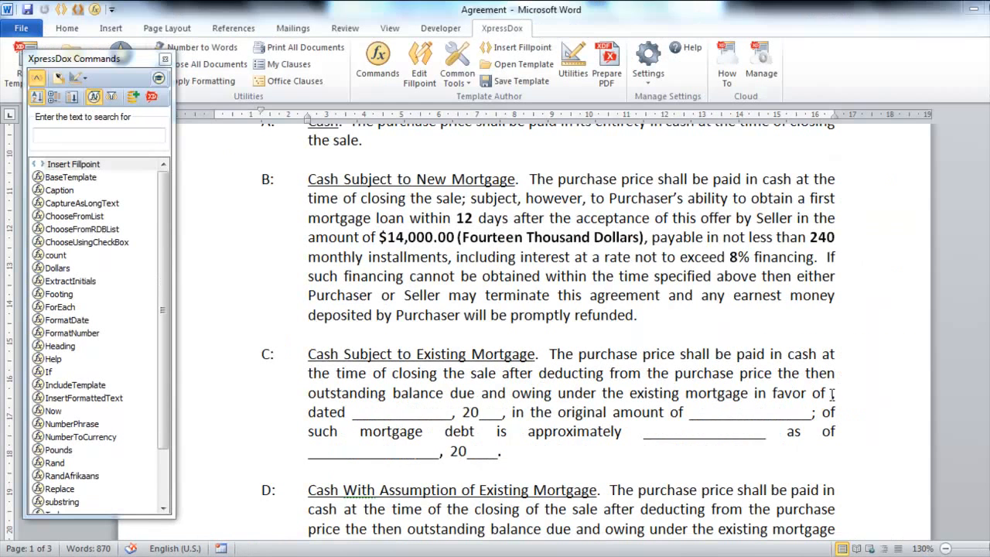
Step: In clause C, insert ChooseFromList for Bank offering HSBC North American Holdings Inc., Capital One Financial Corp., Citigroup Inc. and Bank of America Corp, plus a Bank fillpoint
{"action": "left_click", "coordinate": [831, 393]}
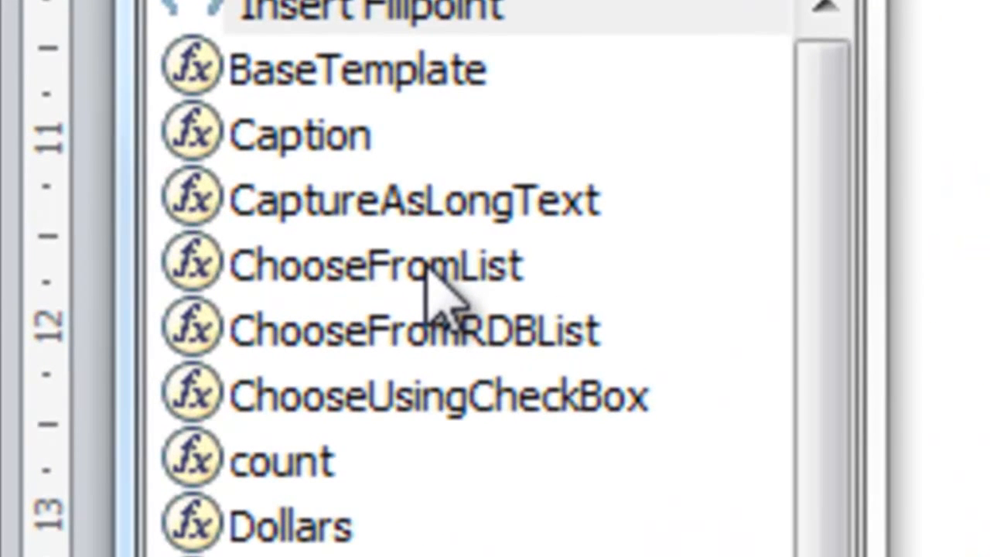
{"action": "double_click", "coordinate": [428, 272]}
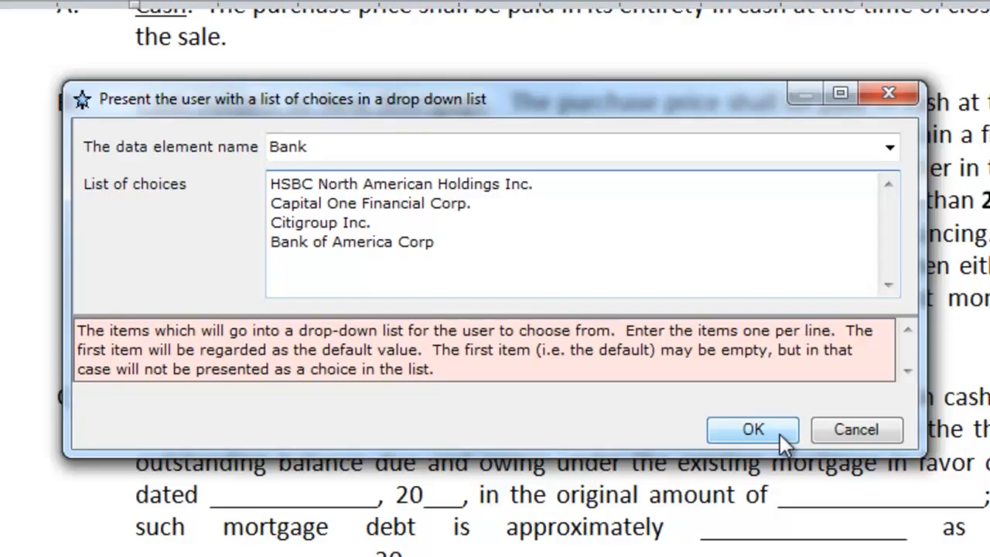
{"action": "left_click", "coordinate": [779, 433]}
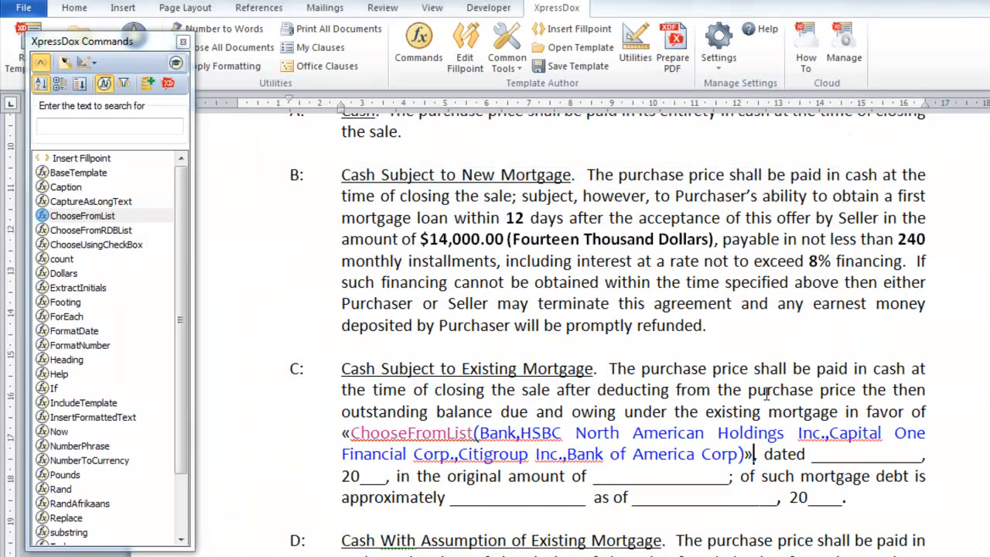
{"action": "left_click", "coordinate": [593, 30]}
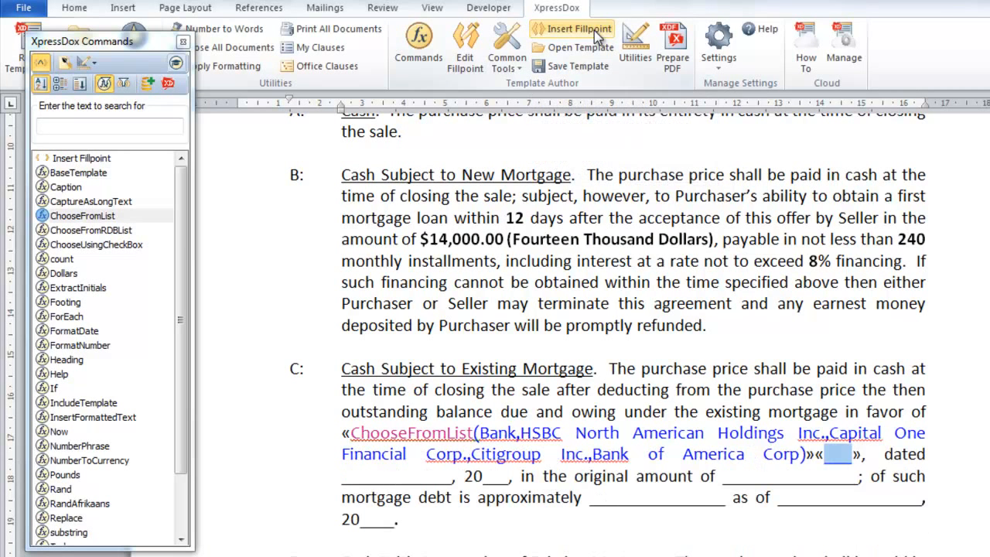
{"action": "type", "text": "Bank"}
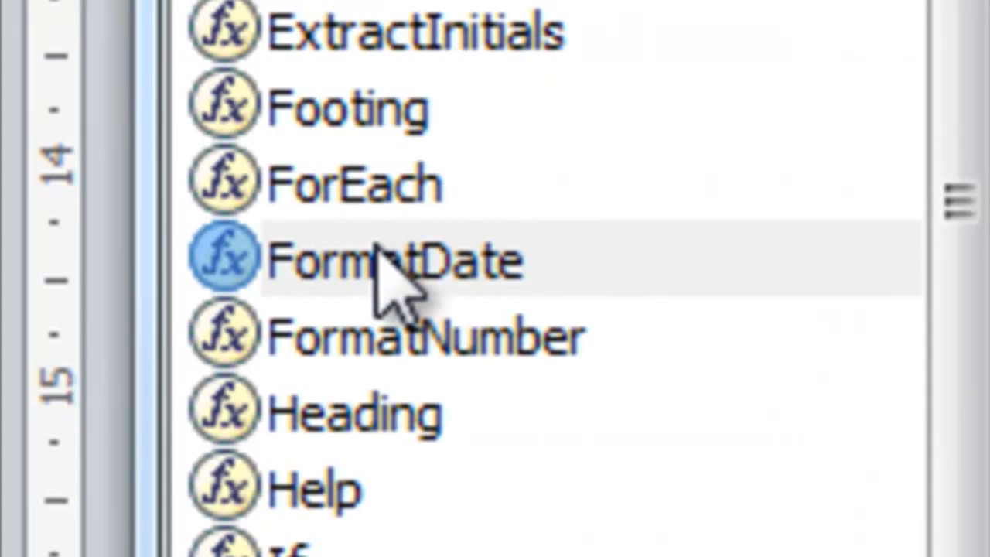
Step: Insert a FormatDate command after "dated" in clause C for Date_of_Sale, using the format MMMM d, yyyy and the default language
{"action": "double_click", "coordinate": [376, 248]}
{"action": "type", "text": "_"}
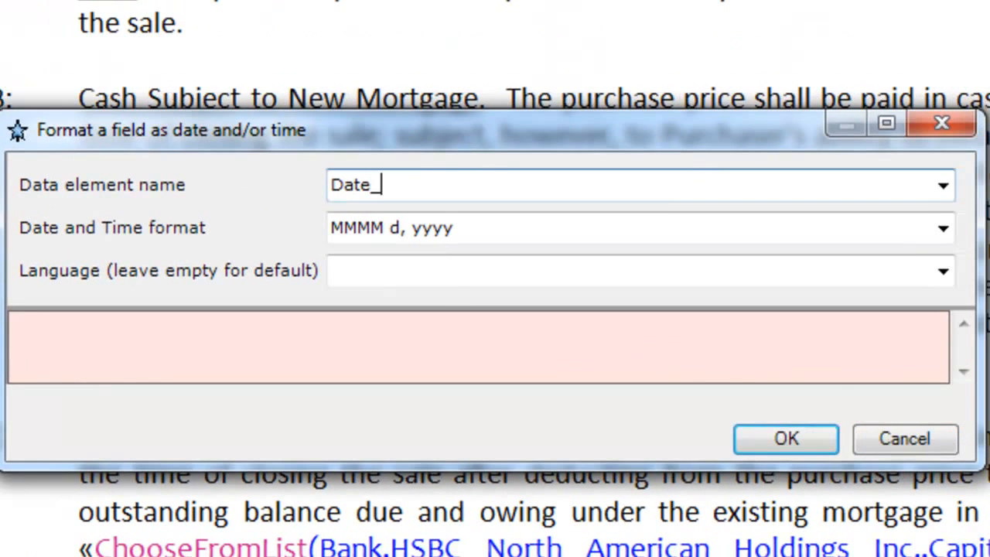
{"action": "type", "text": "of_Sale"}
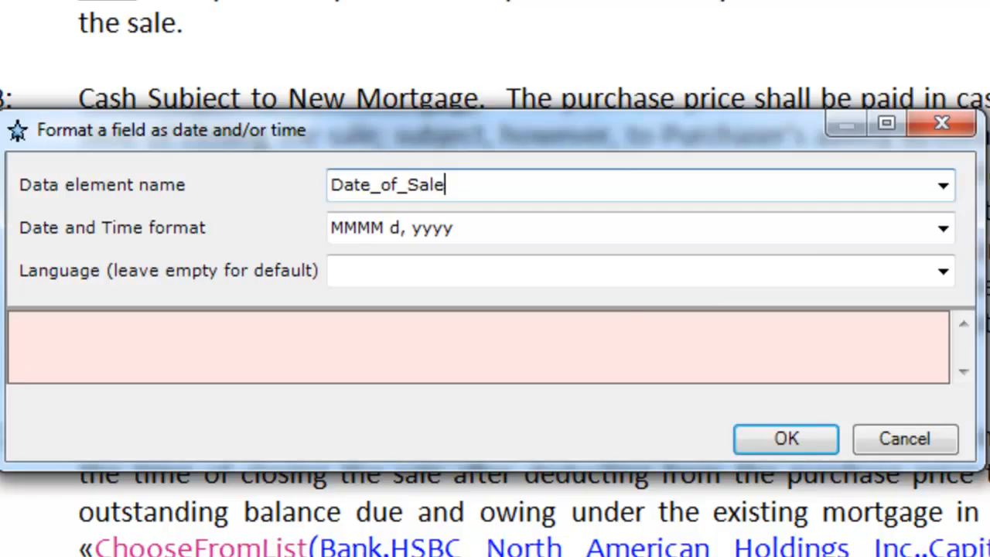
{"action": "left_click", "coordinate": [943, 228]}
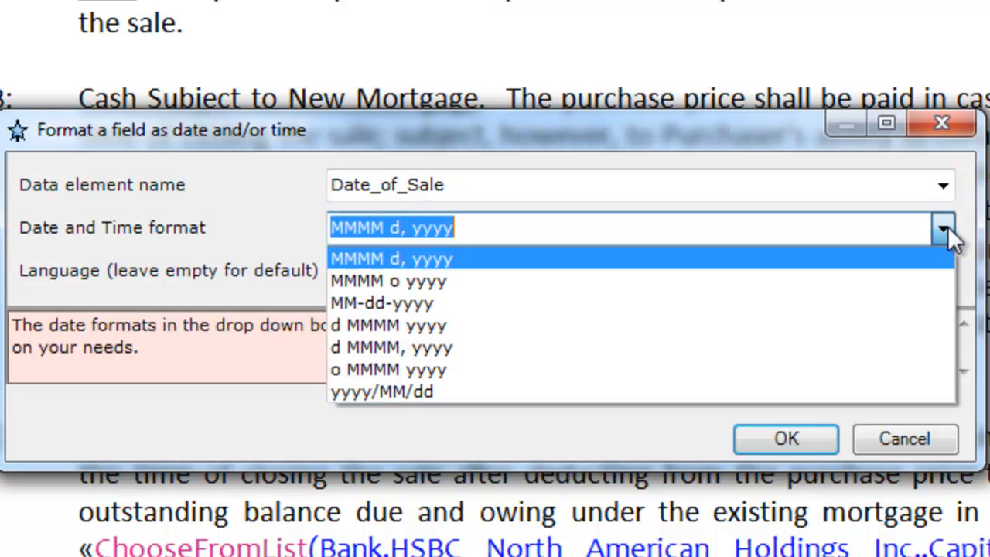
{"action": "left_click", "coordinate": [947, 226]}
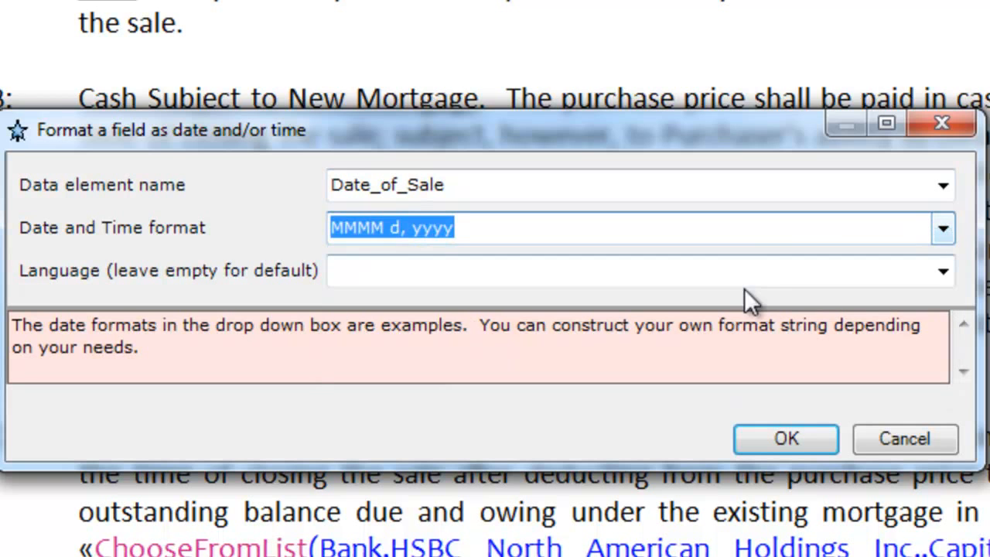
{"action": "left_click", "coordinate": [815, 270]}
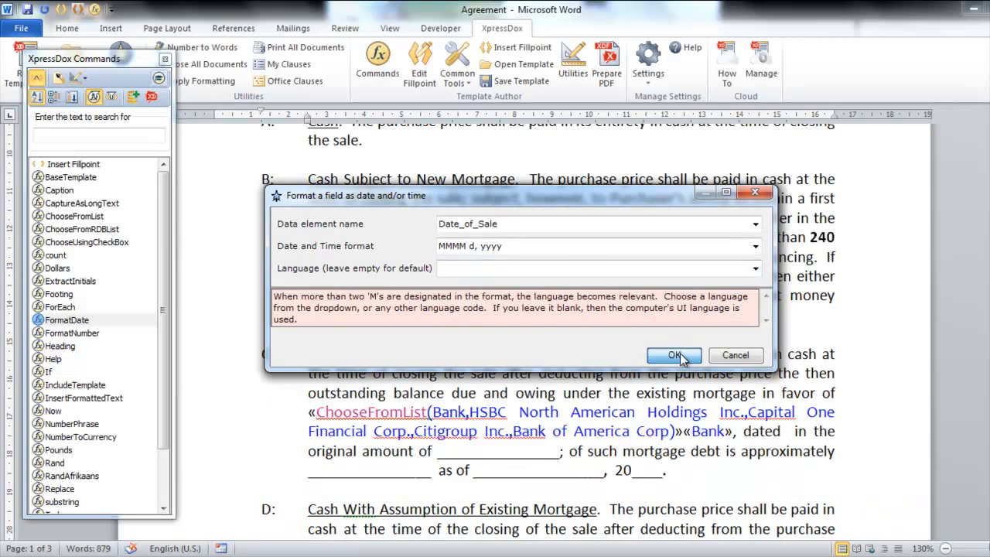
{"action": "left_click", "coordinate": [798, 434]}
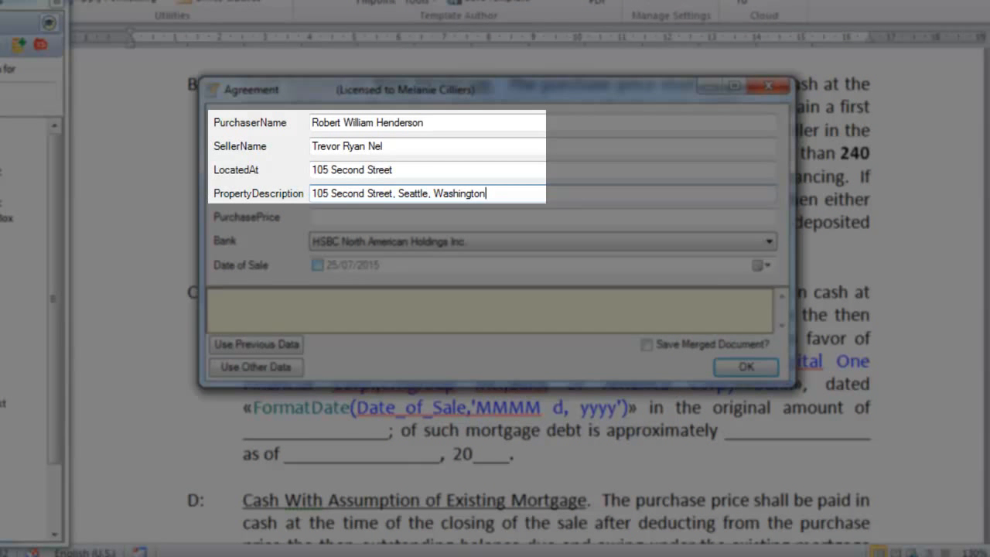
Step: Enter 500000 as the purchase price in the Agreement interview and choose Capital One Financial Corp. as the bank
{"action": "key", "text": "Tab"}
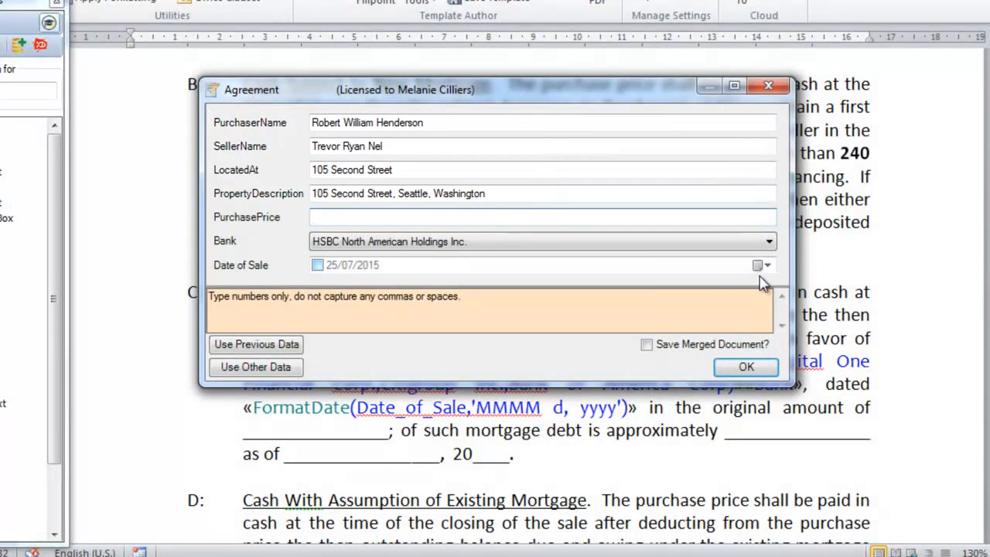
{"action": "type", "text": "500000"}
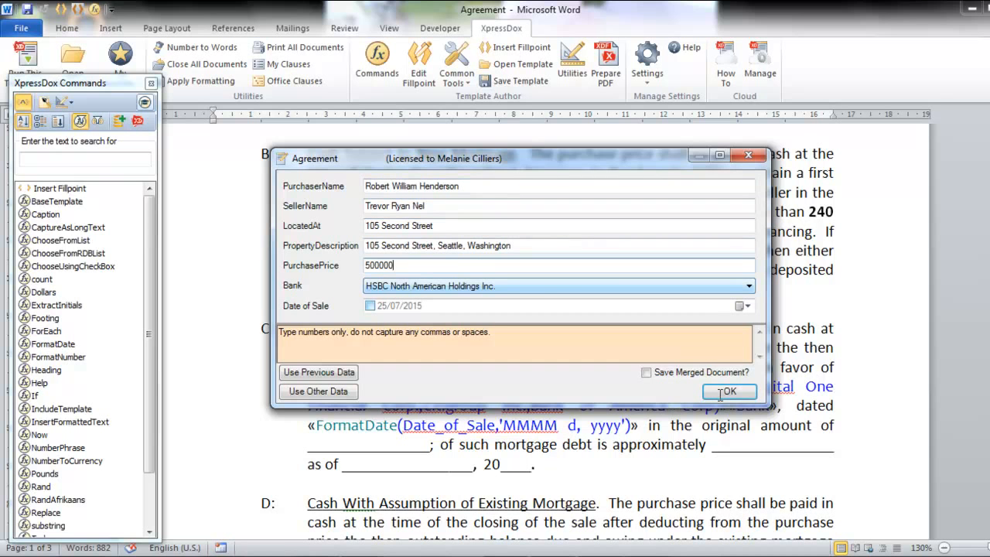
{"action": "key", "text": "Tab"}
{"action": "key", "text": "alt+Down"}
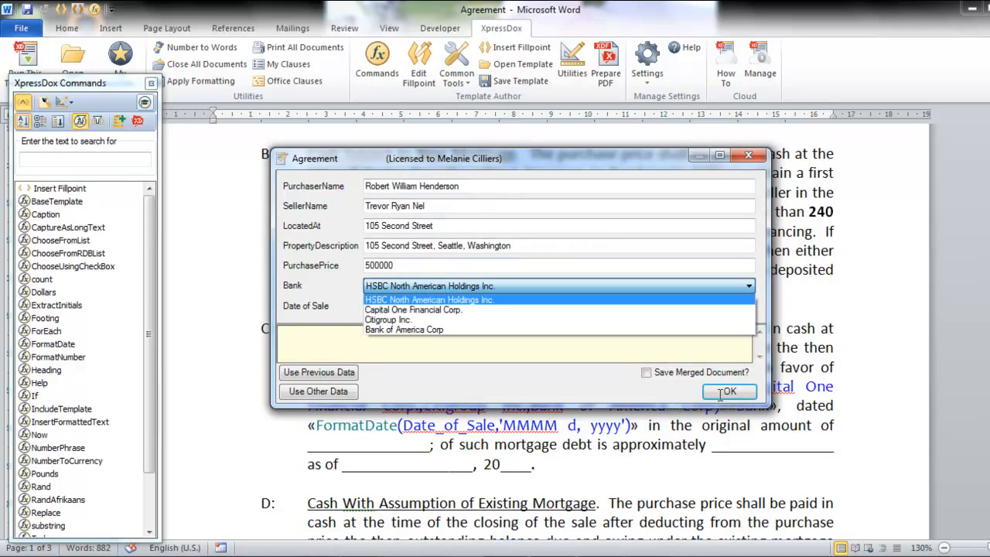
{"action": "key", "text": "Down"}
{"action": "key", "text": "Return"}
Step: Choose a date of sale from the calendar and submit the interview to generate the merged agreement
{"action": "key", "text": "Tab"}
{"action": "key", "text": "alt+Down"}
{"action": "left_click", "coordinate": [495, 401]}
{"action": "key", "text": "Tab"}
{"action": "key", "text": "Return"}
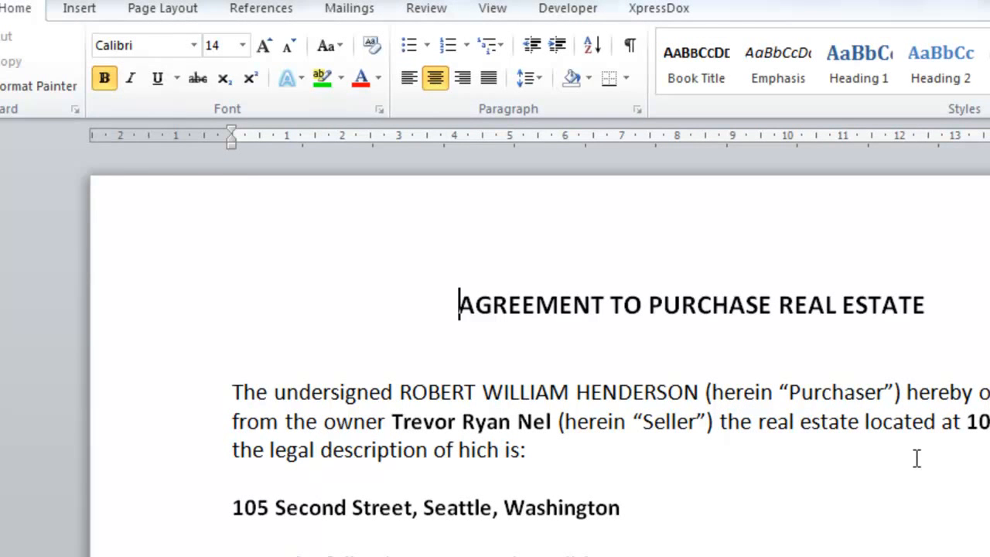
Step: Make the purchaser's full name in the opening paragraph of the merged agreement bold
{"action": "double_click", "coordinate": [435, 393]}
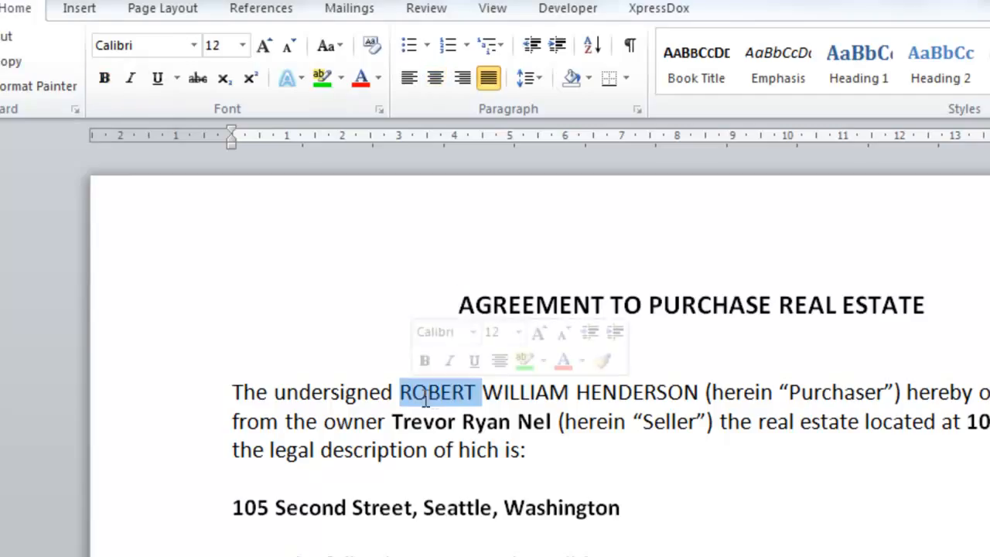
{"action": "key", "text": "Left"}
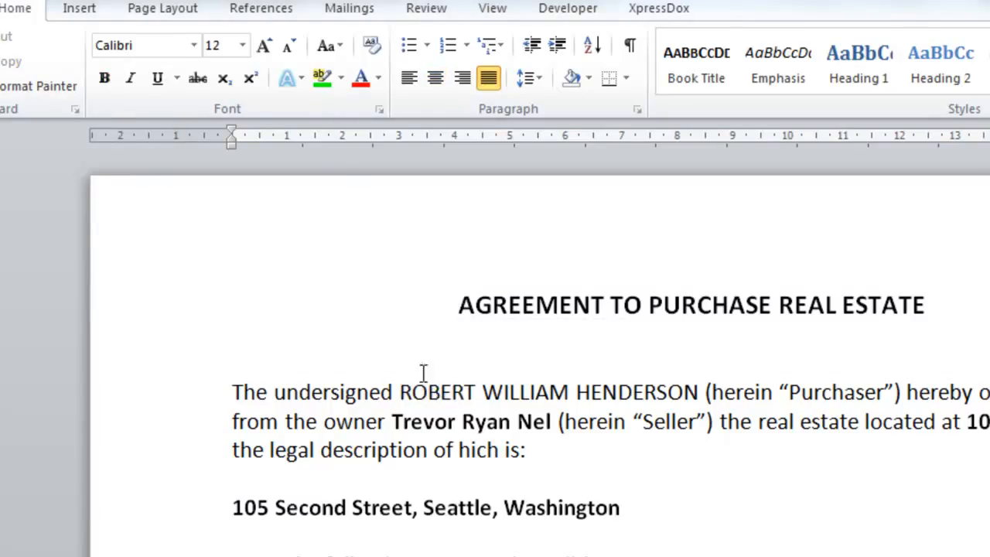
{"action": "left_click_drag", "start_coordinate": [401, 393], "coordinate": [698, 393]}
{"action": "left_click", "coordinate": [105, 78]}
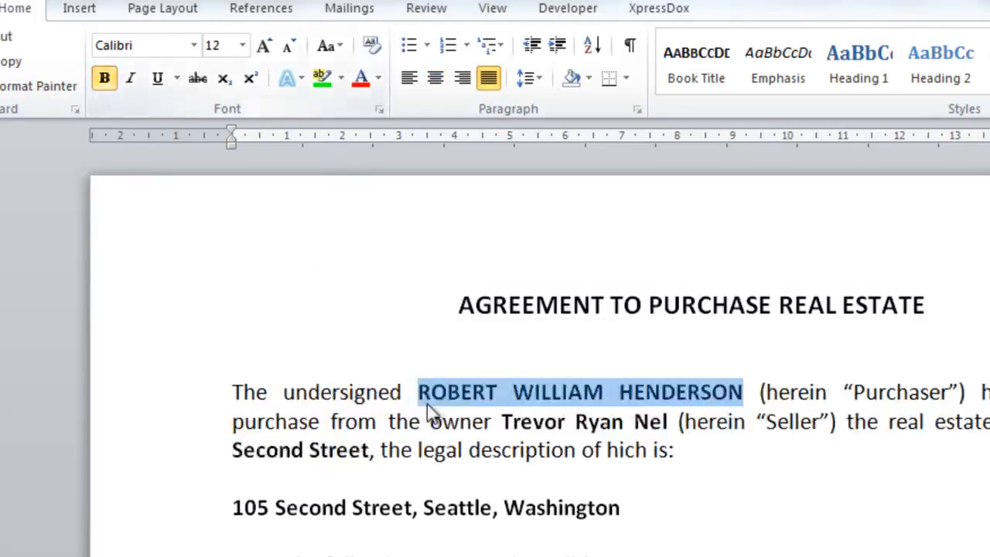
{"action": "left_click", "coordinate": [413, 512]}
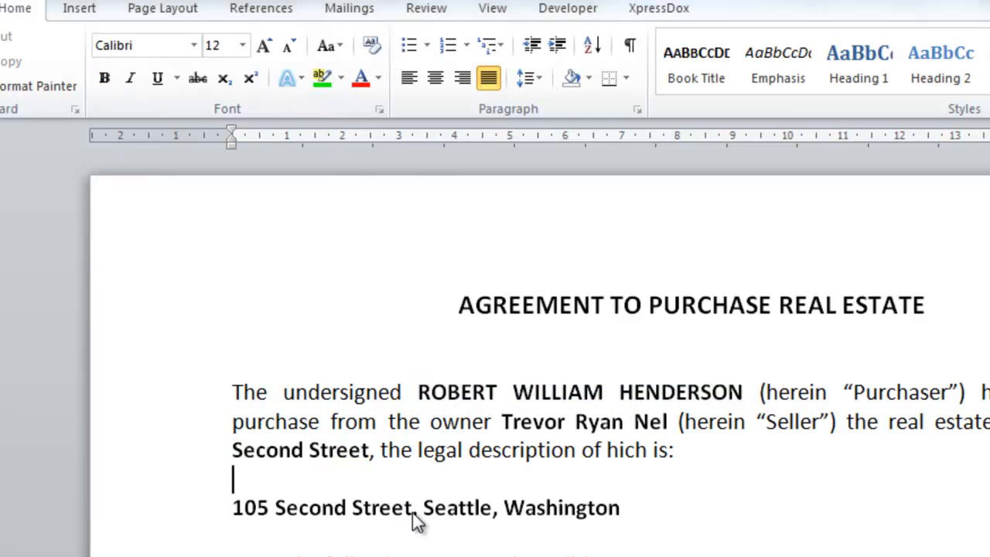
Step: Return to the template, make the opening paragraph's ToUpper purchaser name fillpoint bold, and regenerate the merged agreement with the existing interview data
{"action": "key", "text": "ctrl+w"}
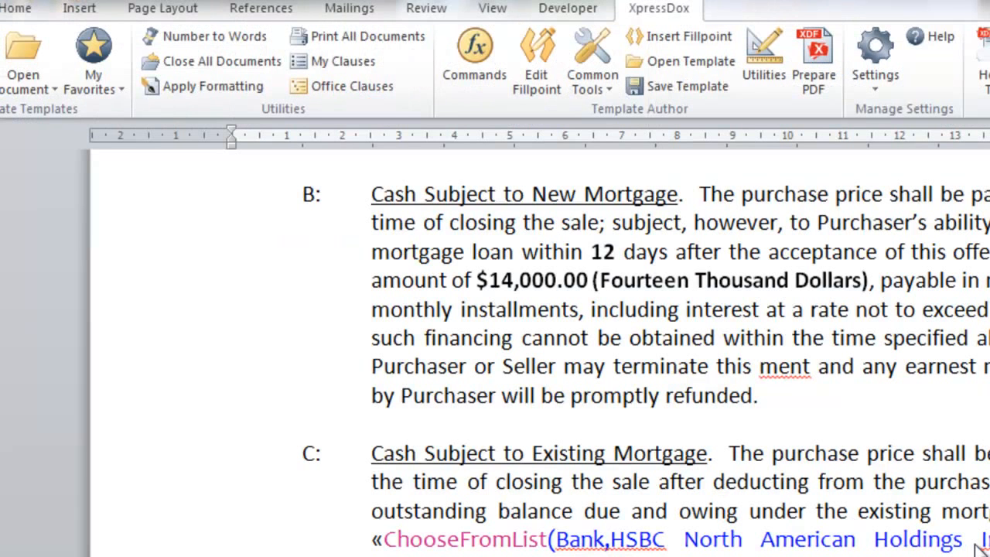
{"action": "key", "text": "ctrl+Home"}
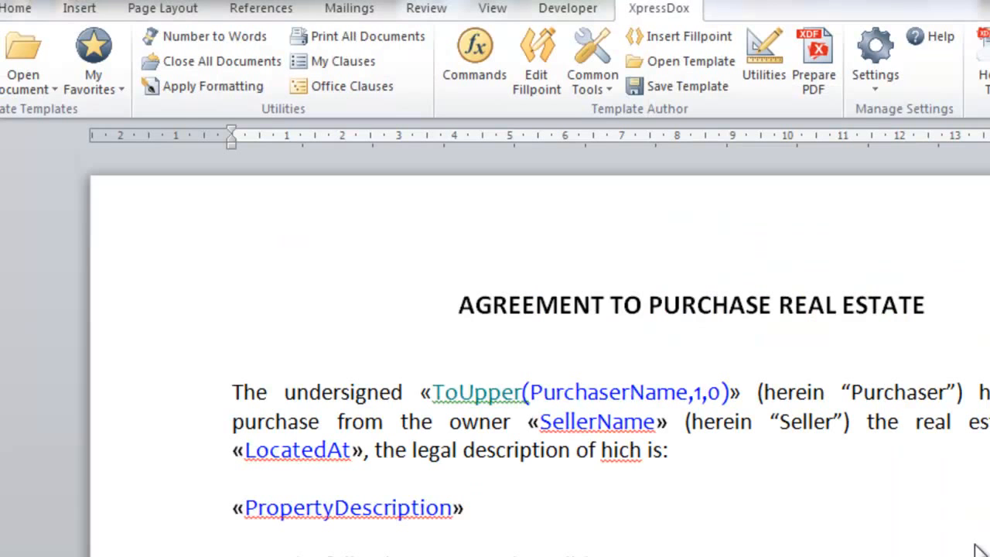
{"action": "key", "text": "shift+Right"}
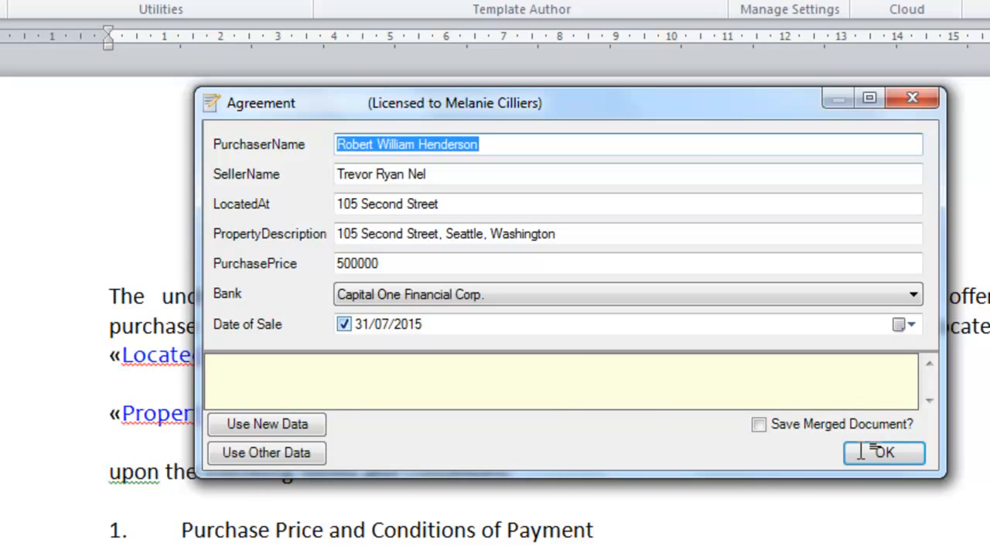
{"action": "left_click", "coordinate": [861, 451]}
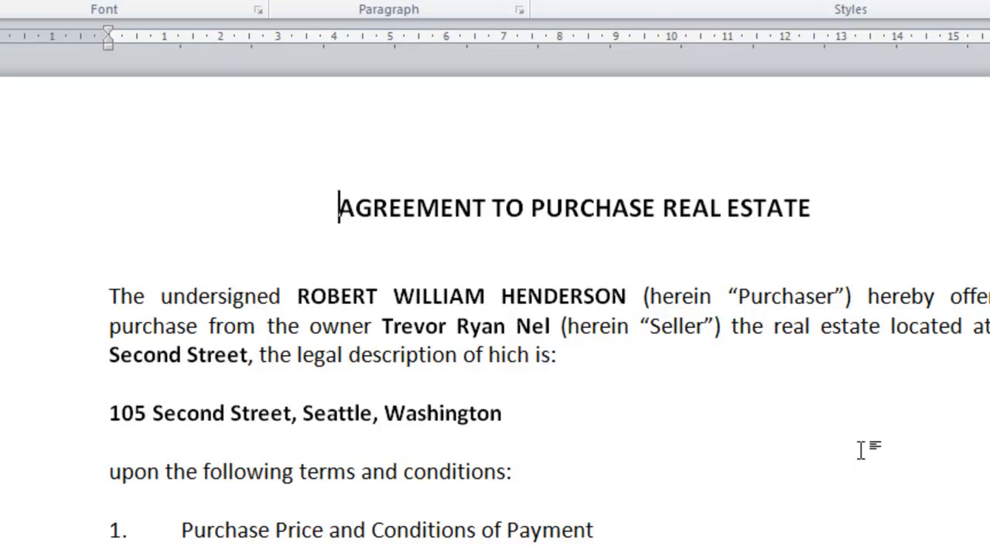
Step: Review the merged agreement's signature blocks, opening paragraph, purchase price and payment clauses A to C for correct formatting
{"action": "key", "text": "ctrl+End"}
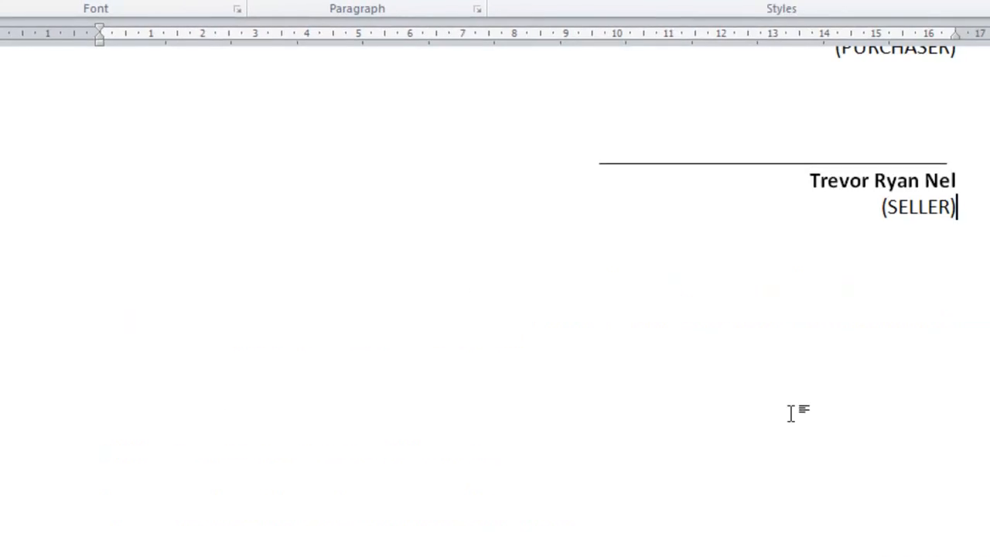
{"action": "scroll", "coordinate": [766, 399], "scroll_direction": "up", "scroll_amount": 3}
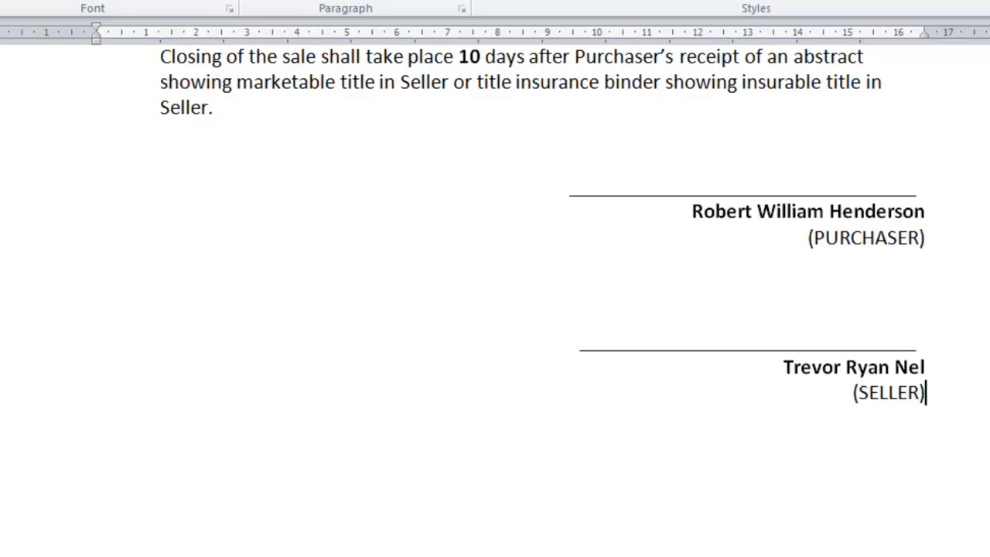
{"action": "key", "text": "ctrl+Home"}
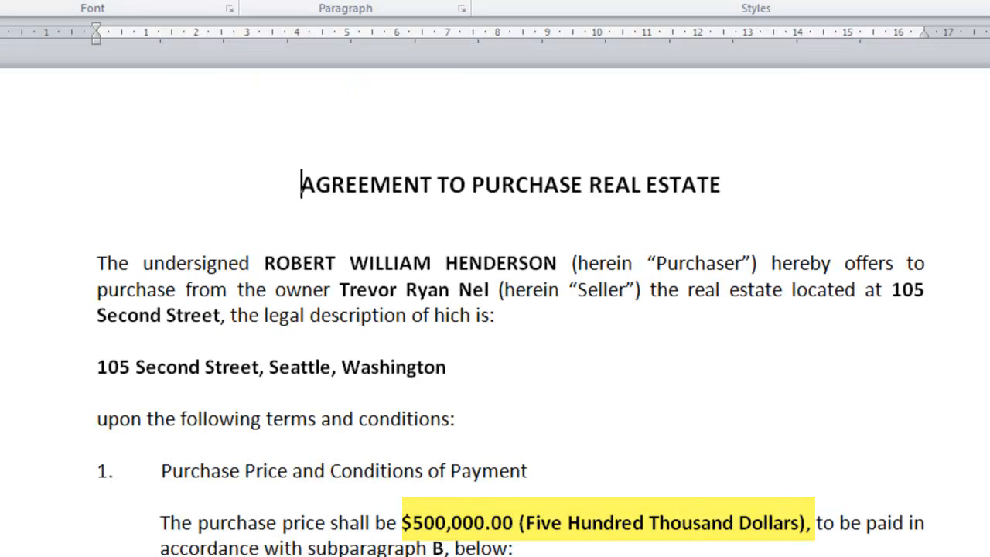
{"action": "scroll", "coordinate": [494, 309], "scroll_direction": "down", "scroll_amount": 3}
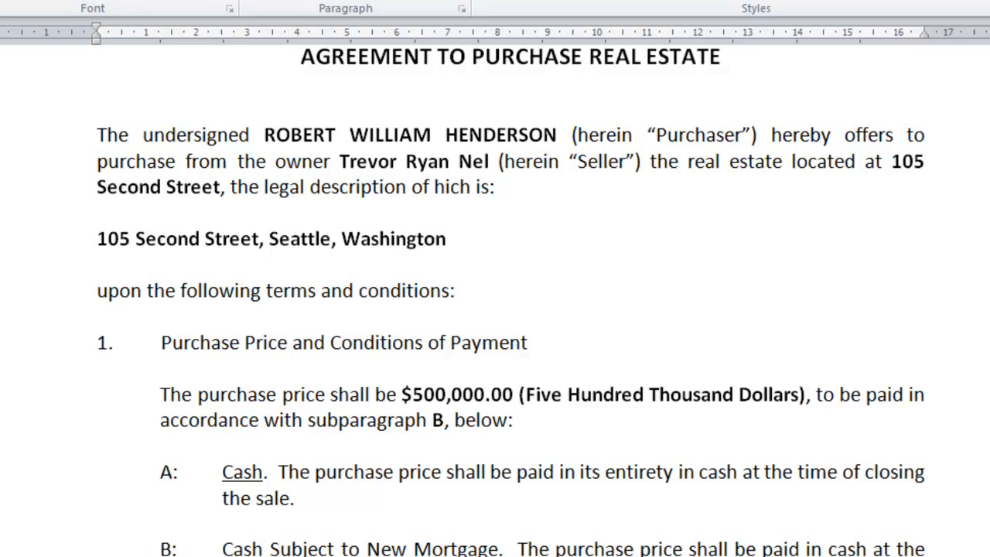
{"action": "scroll", "coordinate": [495, 309], "scroll_direction": "down", "scroll_amount": 3}
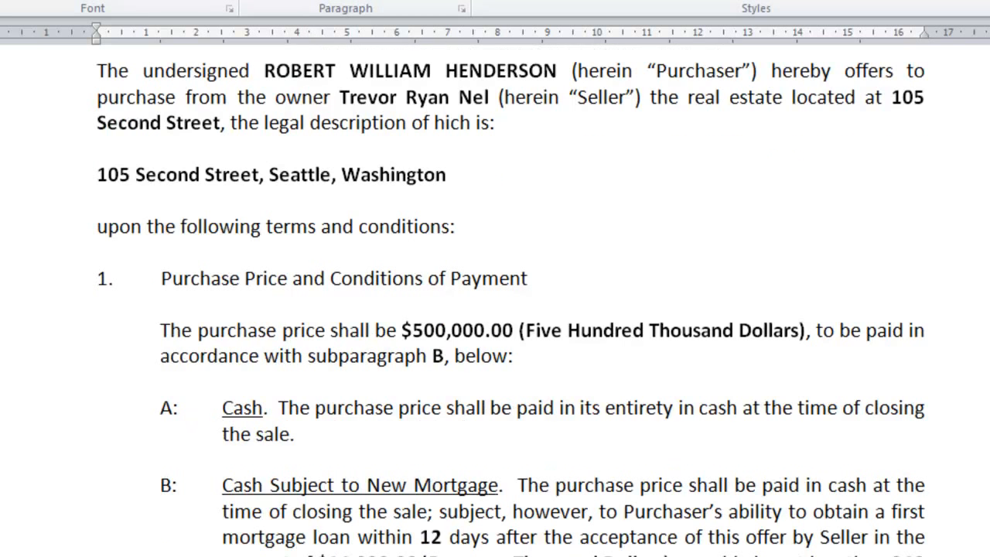
{"action": "scroll", "coordinate": [495, 309], "scroll_direction": "down", "scroll_amount": 2}
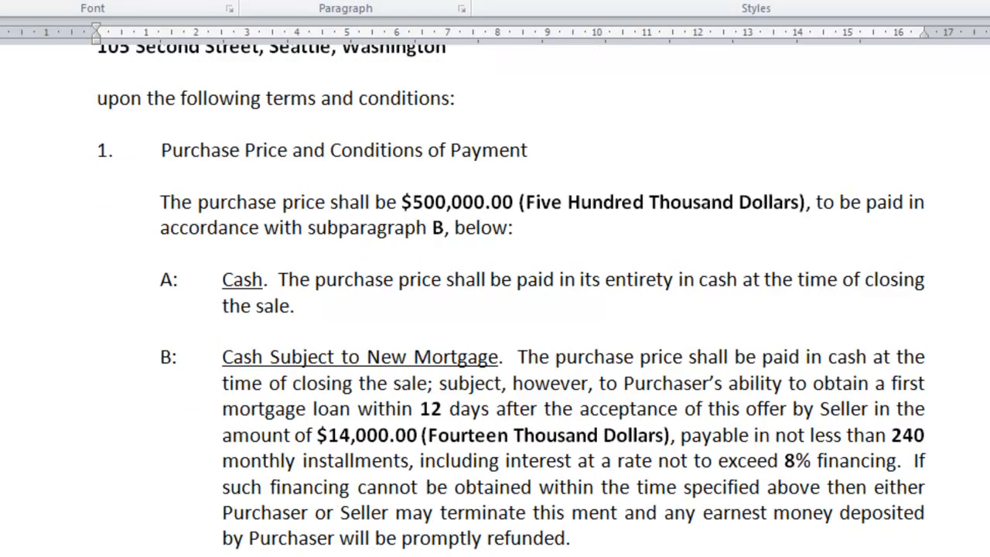
{"action": "scroll", "coordinate": [495, 309], "scroll_direction": "down", "scroll_amount": 5}
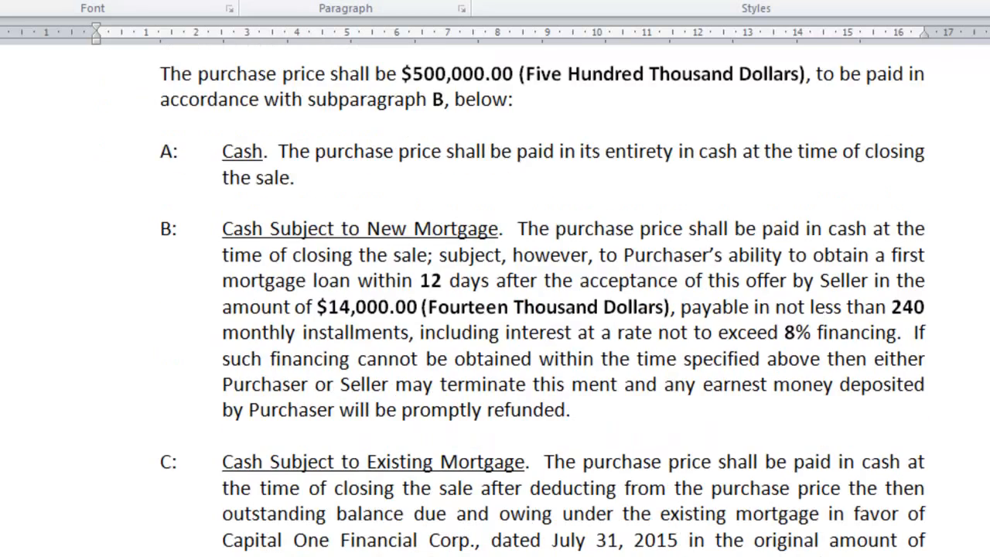